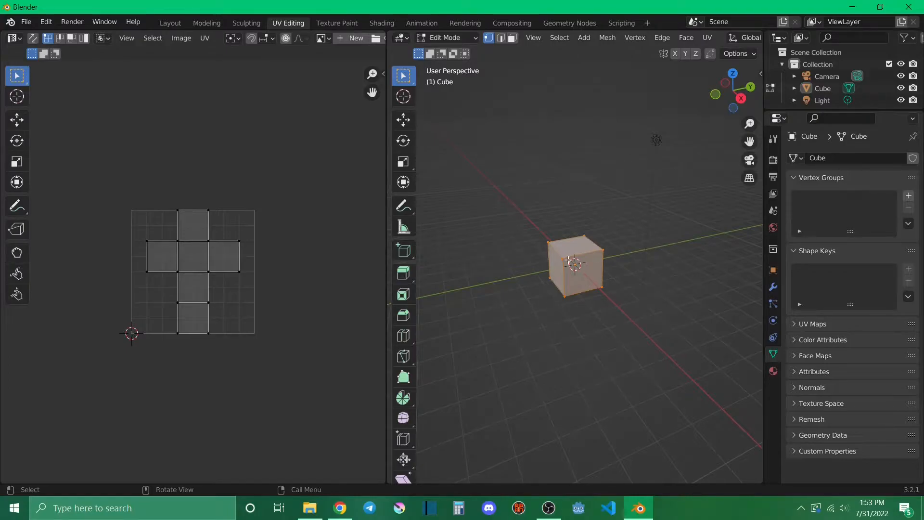
Step: Widen the 3D viewport in the UV Editing workspace and bring up the cube's material nodes in the Shading workspace
{"action": "left_click_drag", "start_coordinate": [386, 185], "coordinate": [254, 187]}
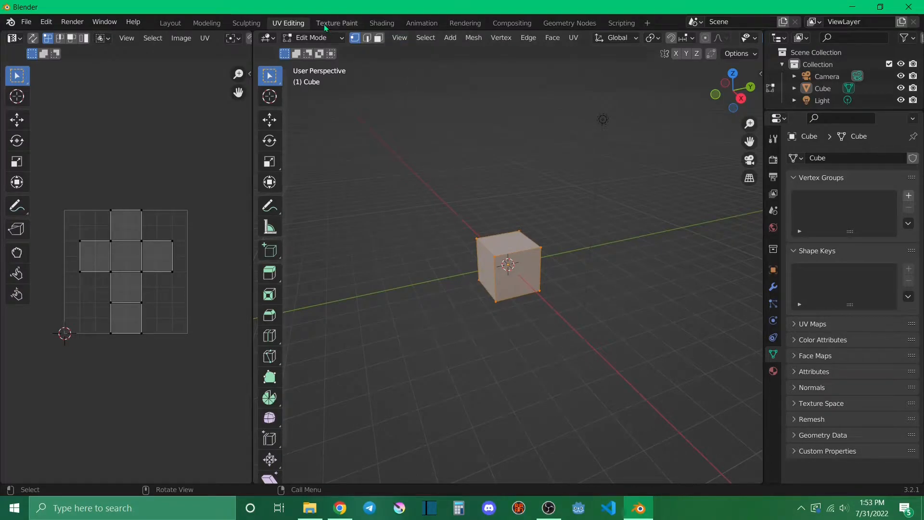
{"action": "left_click", "coordinate": [393, 23]}
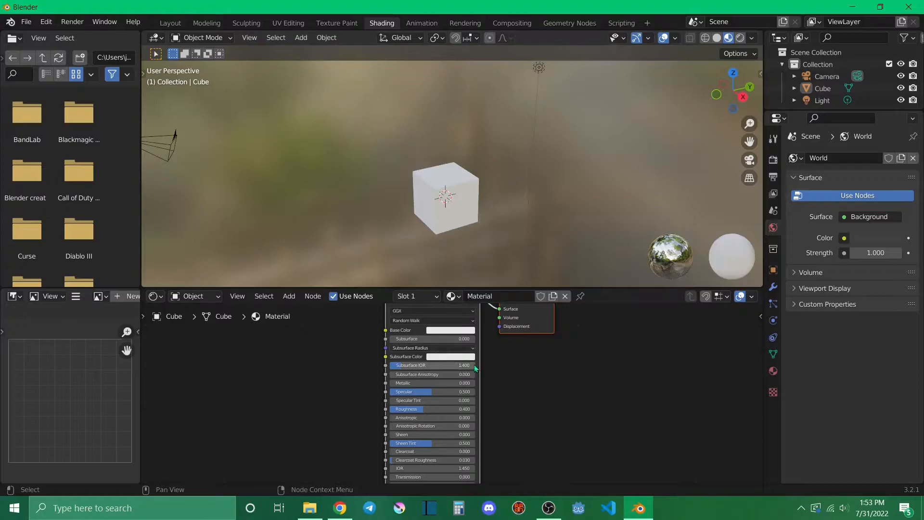
{"action": "scroll", "coordinate": [501, 368], "scroll_direction": "down", "scroll_amount": 3}
{"action": "scroll", "coordinate": [501, 368], "scroll_direction": "down", "scroll_amount": 1}
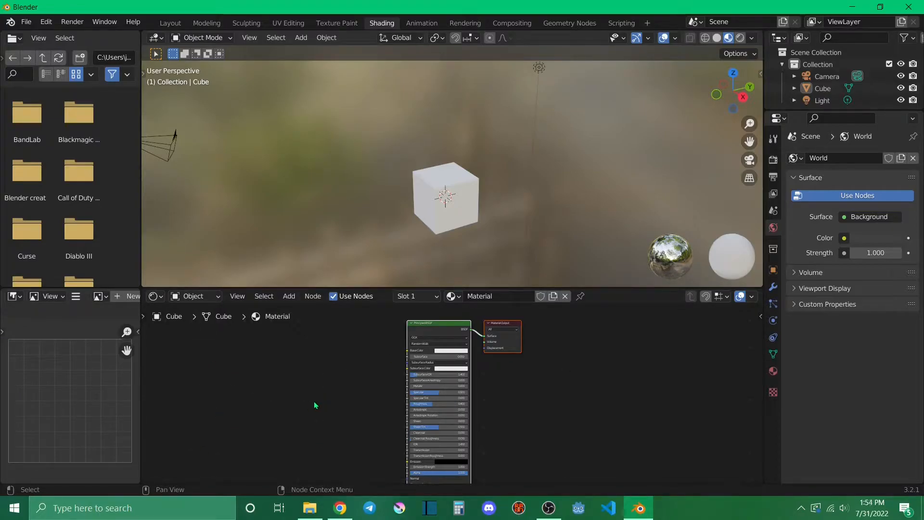
{"action": "scroll", "coordinate": [384, 396], "scroll_direction": "up", "scroll_amount": 1}
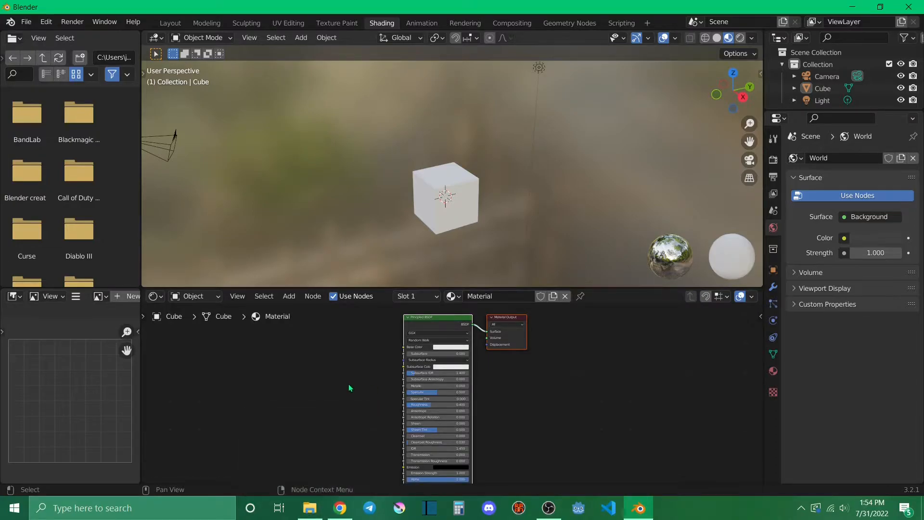
Step: Add low poly pallet 1.jpg from the blender pallets folder to the cube's material as an image texture node
{"action": "left_click", "coordinate": [314, 508]}
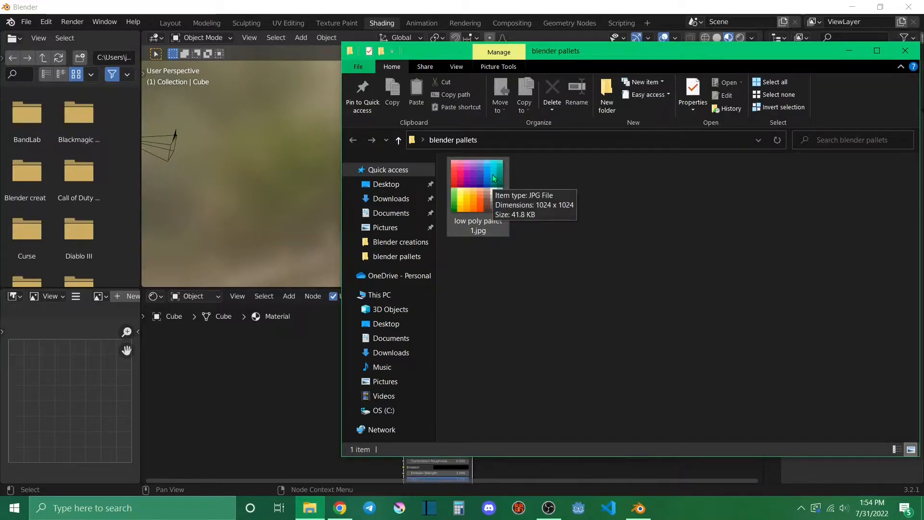
{"action": "left_click_drag", "start_coordinate": [493, 175], "coordinate": [290, 366]}
{"action": "left_click_drag", "start_coordinate": [246, 396], "coordinate": [253, 394]}
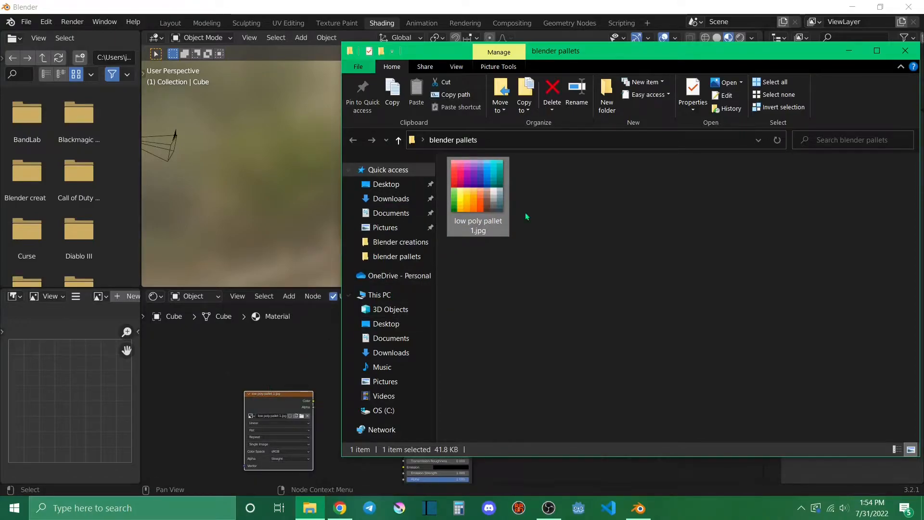
{"action": "left_click", "coordinate": [849, 51]}
Step: Set the palette image texture node's interpolation to Closest
{"action": "scroll", "coordinate": [282, 424], "scroll_direction": "up", "scroll_amount": 3}
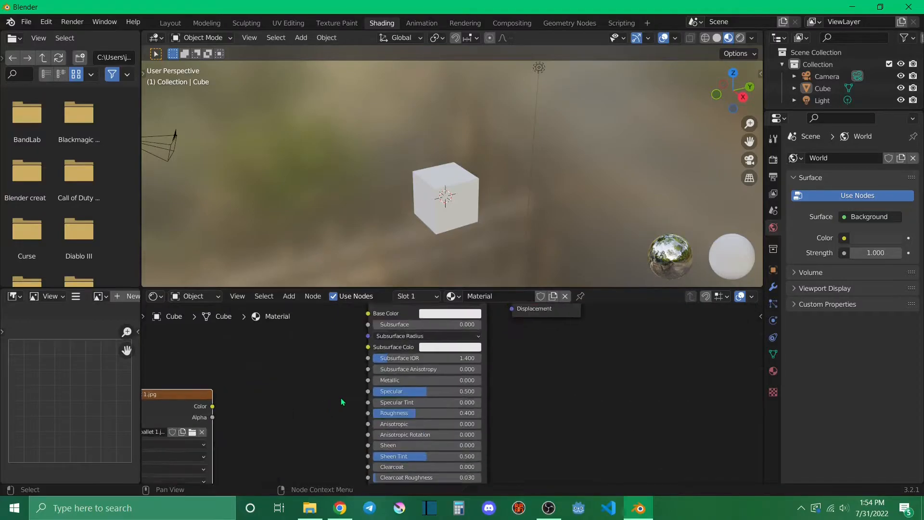
{"action": "middle_click_drag", "start_coordinate": [266, 437], "coordinate": [388, 369]}
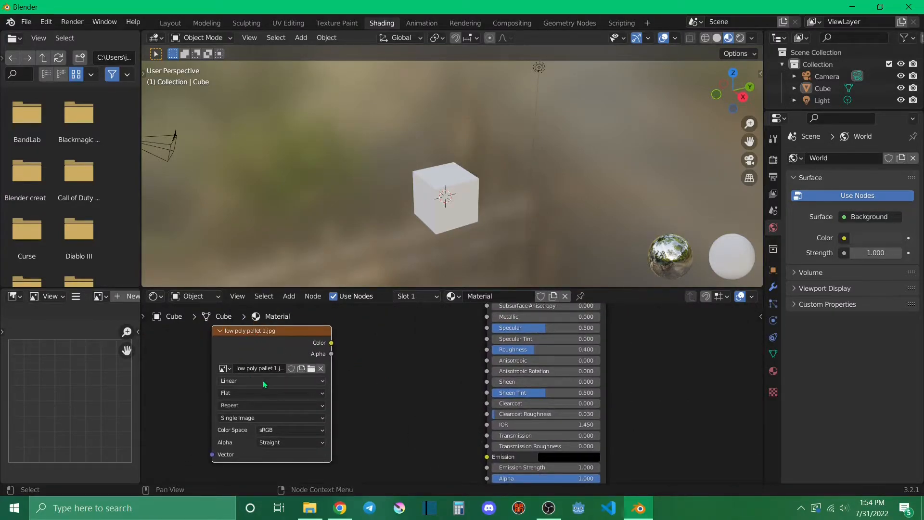
{"action": "left_click", "coordinate": [323, 383]}
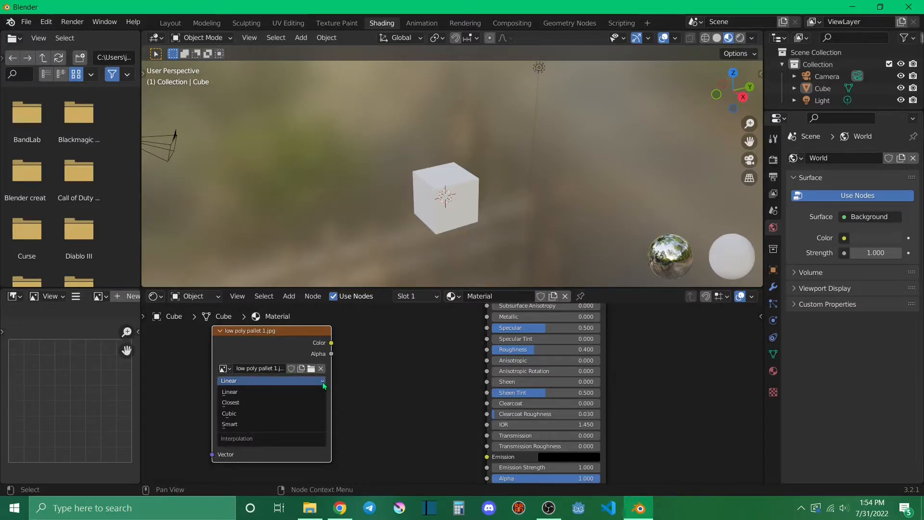
{"action": "left_click", "coordinate": [278, 402]}
{"action": "scroll", "coordinate": [378, 386], "scroll_direction": "down", "scroll_amount": 1}
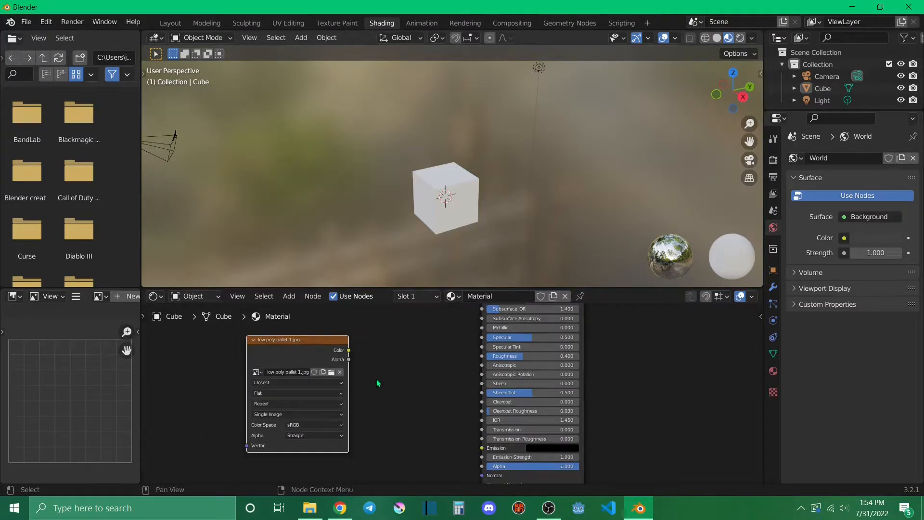
Step: Connect the palette texture's Color output to the Base Color input of the Principled BSDF
{"action": "scroll", "coordinate": [394, 342], "scroll_direction": "down", "scroll_amount": 1}
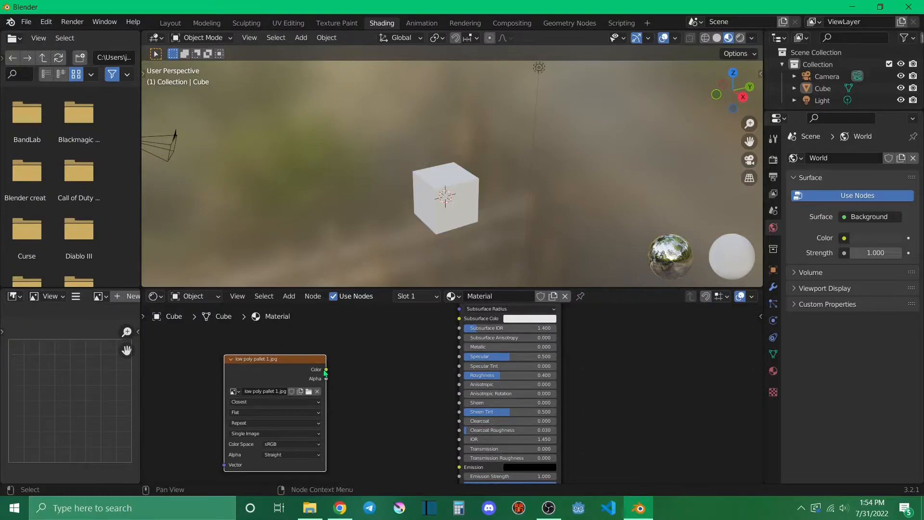
{"action": "middle_click_drag", "start_coordinate": [410, 346], "coordinate": [375, 381]}
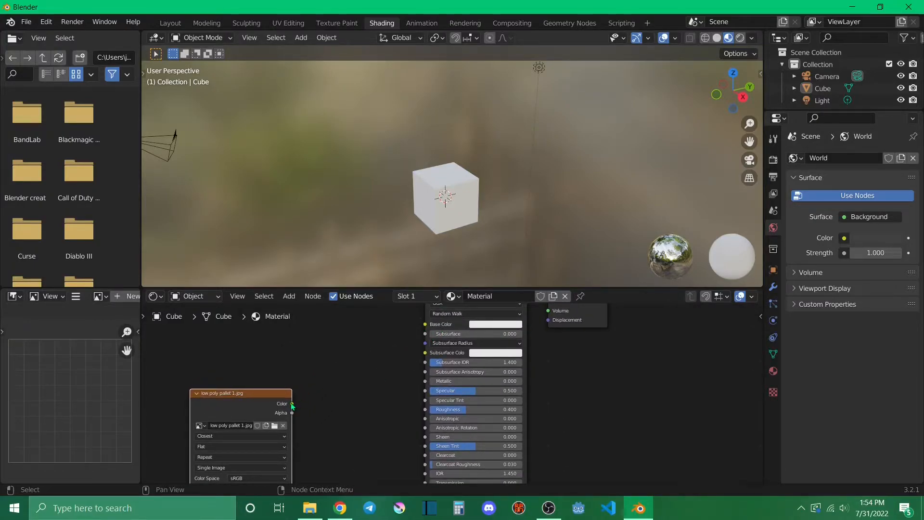
{"action": "left_click_drag", "start_coordinate": [293, 404], "coordinate": [426, 339]}
{"action": "scroll", "coordinate": [354, 328], "scroll_direction": "down", "scroll_amount": 2}
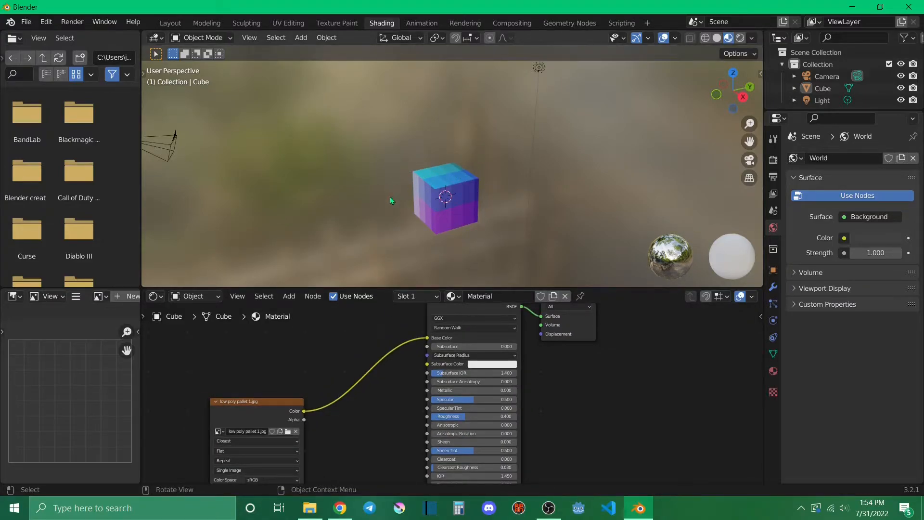
{"action": "scroll", "coordinate": [336, 317], "scroll_direction": "down", "scroll_amount": 1}
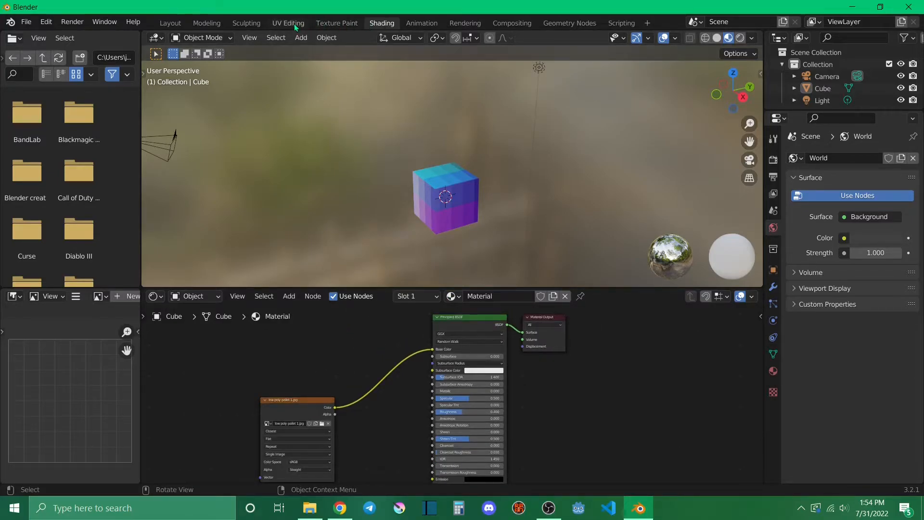
Step: Display low poly pallet 1.jpg in the Shading workspace's image editor, with the whole palette in view
{"action": "left_click", "coordinate": [107, 296]}
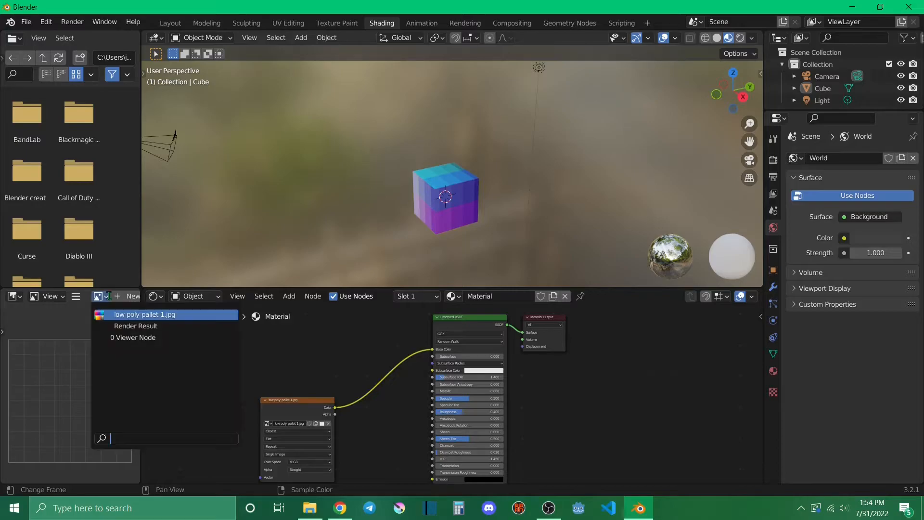
{"action": "left_click", "coordinate": [142, 314]}
{"action": "scroll", "coordinate": [83, 374], "scroll_direction": "down", "scroll_amount": 3}
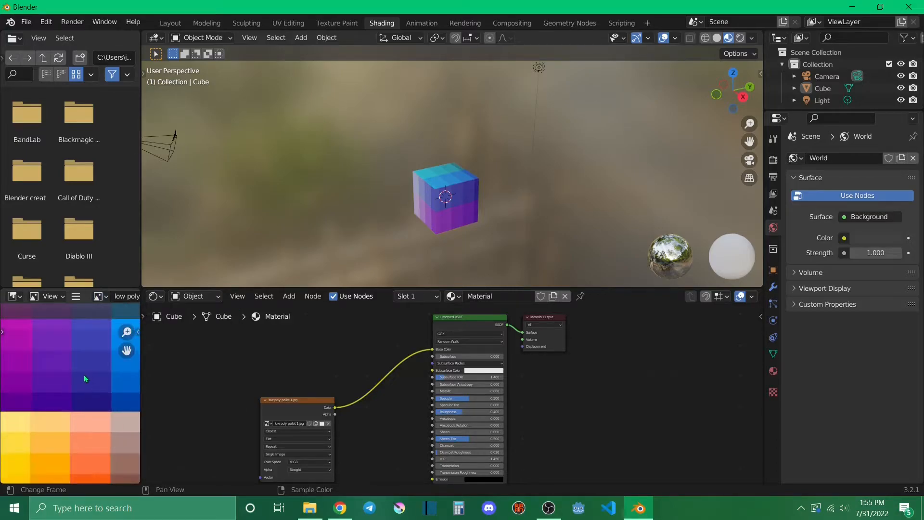
{"action": "scroll", "coordinate": [84, 374], "scroll_direction": "down", "scroll_amount": 2}
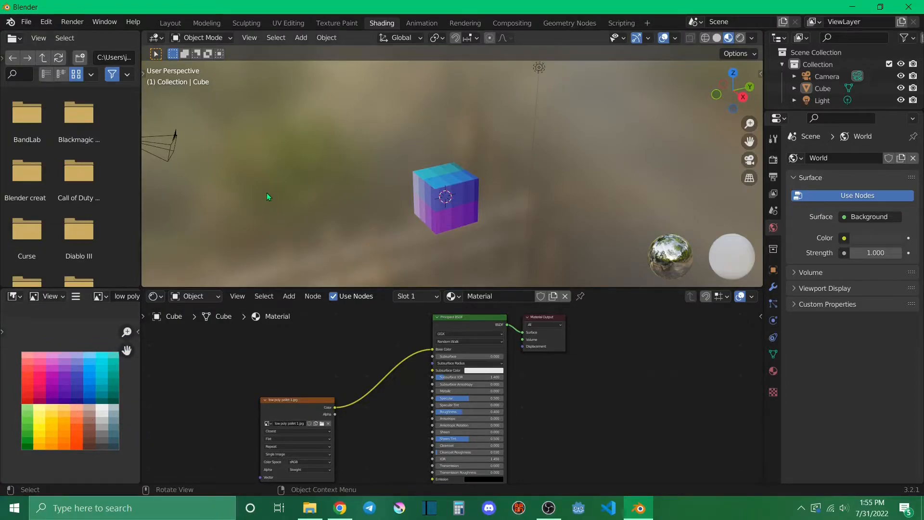
Step: Switch to the UV Editing workspace, turn on face selection for the cube and clear the selection
{"action": "left_click", "coordinate": [283, 23]}
{"action": "scroll", "coordinate": [145, 193], "scroll_direction": "down", "scroll_amount": 6}
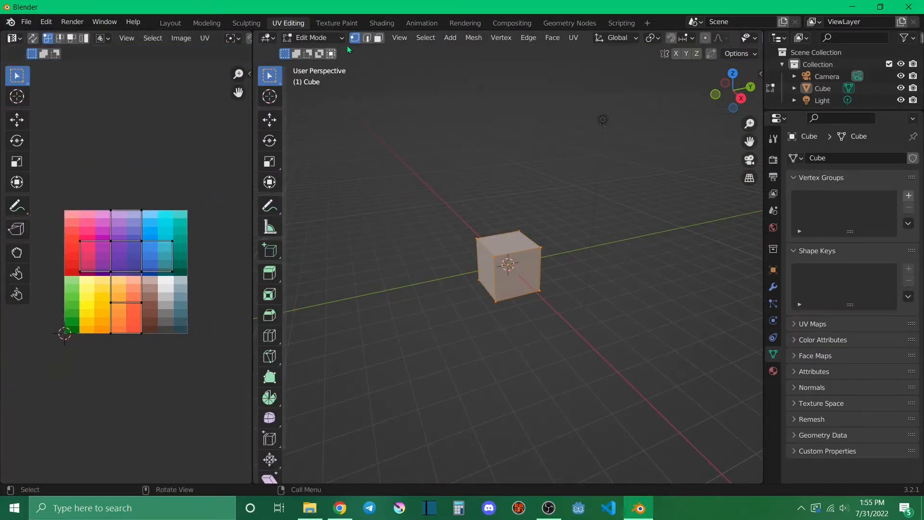
{"action": "left_click", "coordinate": [380, 39]}
{"action": "left_click", "coordinate": [396, 181]}
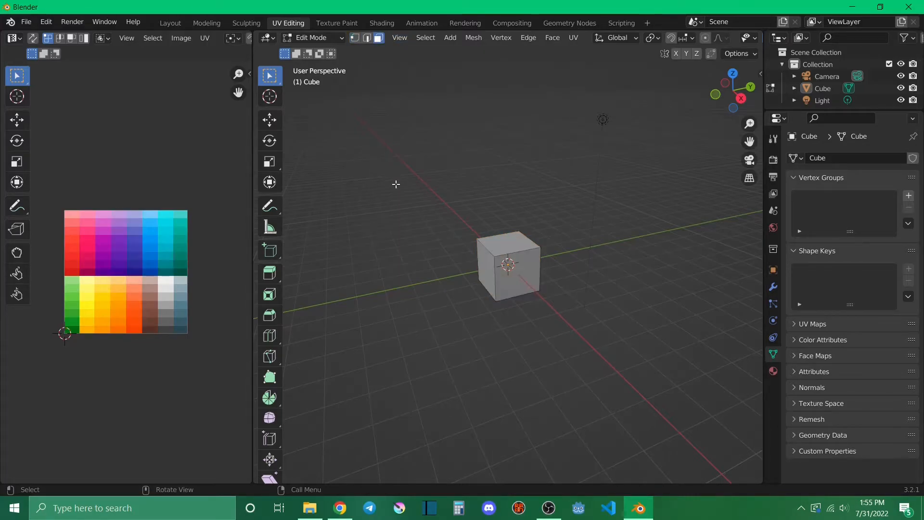
Step: Scale down the UVs of the cube's top face until they are smaller than one palette swatch
{"action": "left_click", "coordinate": [504, 243]}
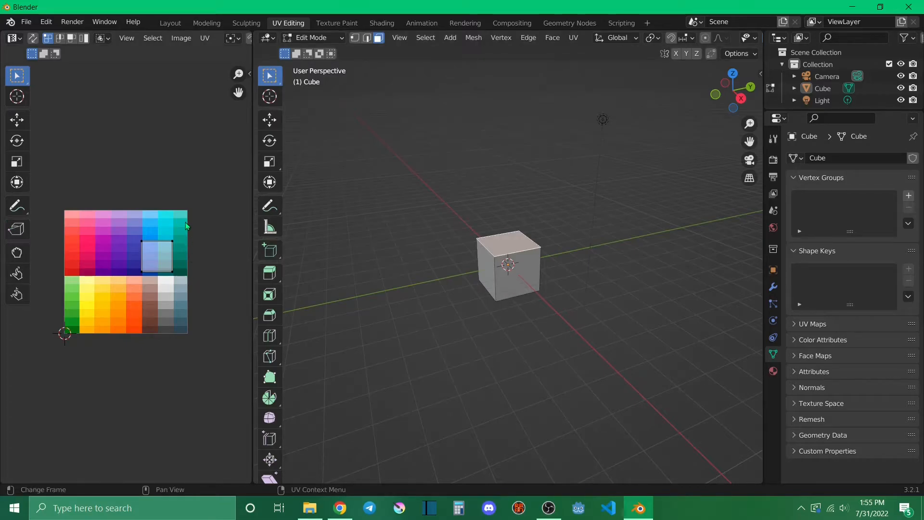
{"action": "key", "text": "a"}
{"action": "key", "text": "s"}
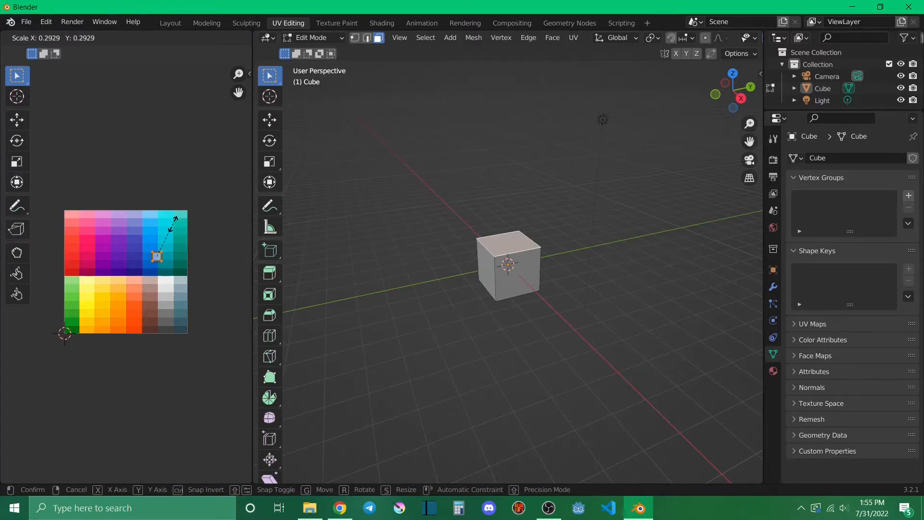
{"action": "left_click", "coordinate": [167, 240]}
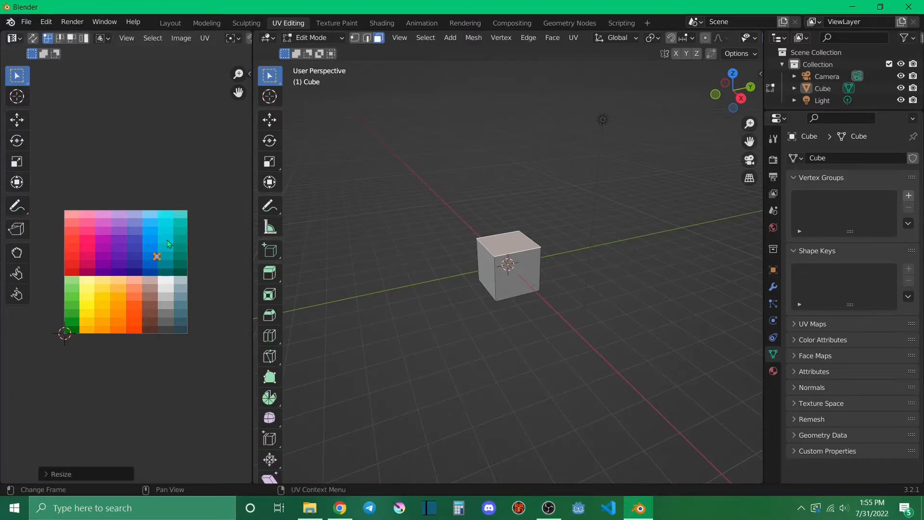
{"action": "left_click", "coordinate": [203, 218]}
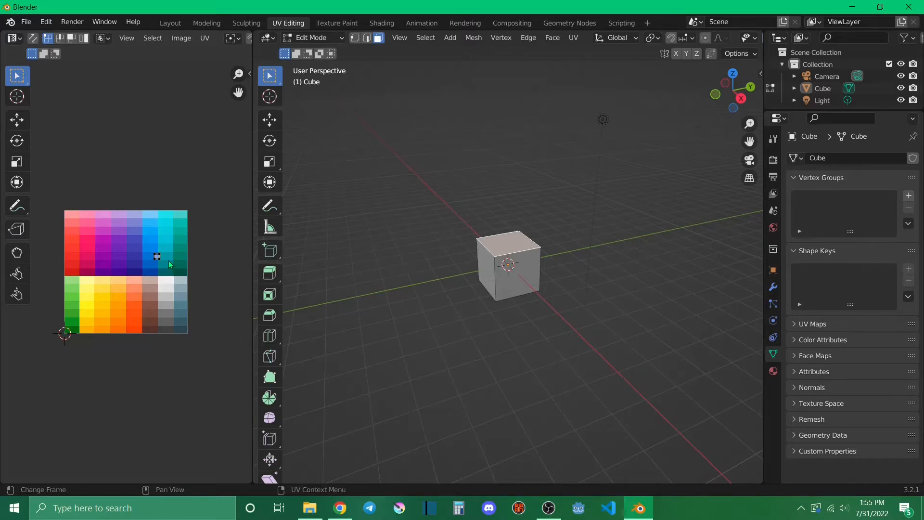
Step: Move the top face's shrunken UVs onto an indigo swatch of the palette and deselect the face
{"action": "left_click", "coordinate": [156, 257]}
{"action": "key", "text": "g"}
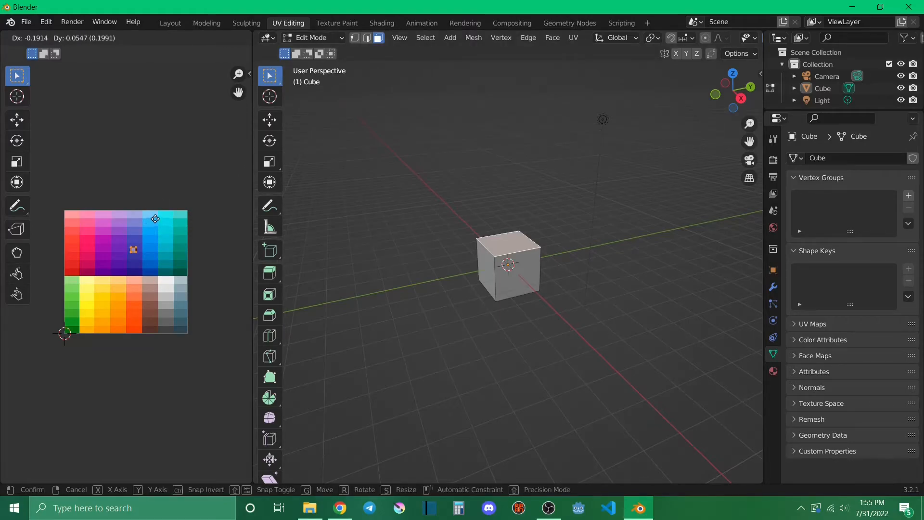
{"action": "left_click", "coordinate": [155, 219]}
{"action": "left_click", "coordinate": [329, 221]}
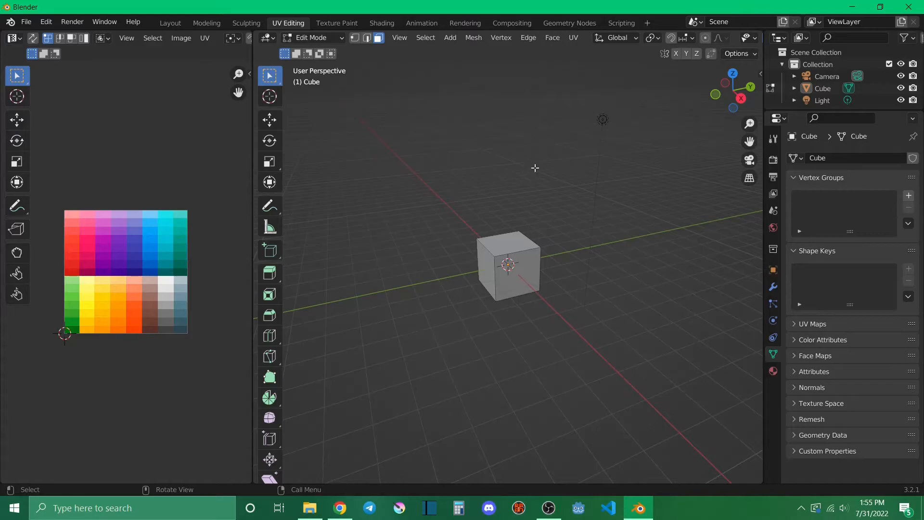
Step: Check the cube's palette coloring from a lower angle in the Texture Paint workspace
{"action": "left_click", "coordinate": [505, 242]}
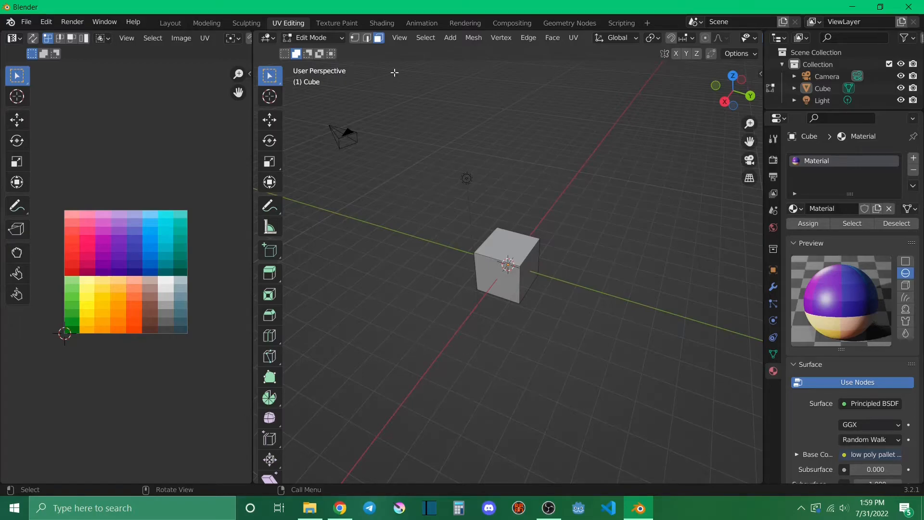
{"action": "left_click", "coordinate": [341, 23]}
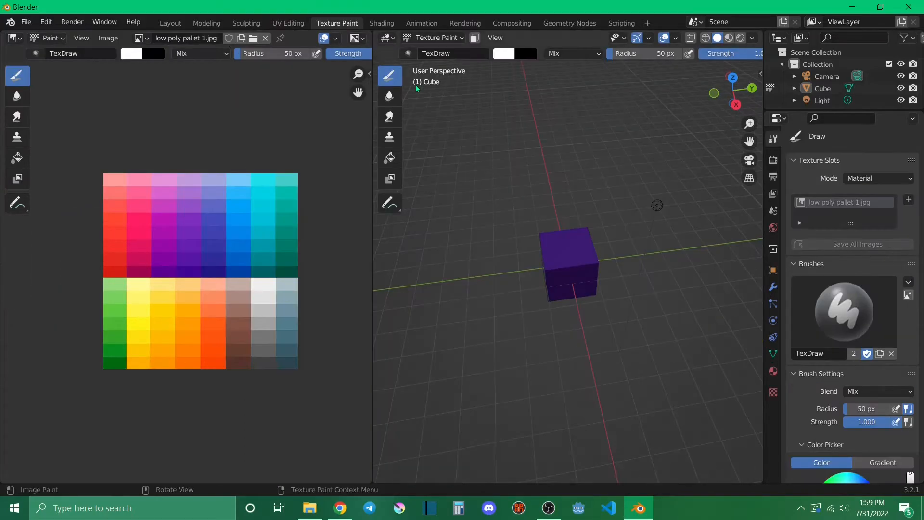
{"action": "mouse_move", "coordinate": [482, 331]}
{"action": "middle_mouse_down"}
{"action": "mouse_move", "coordinate": [475, 309]}
{"action": "mouse_move", "coordinate": [493, 246]}
{"action": "mouse_move", "coordinate": [498, 266]}
{"action": "middle_mouse_up"}
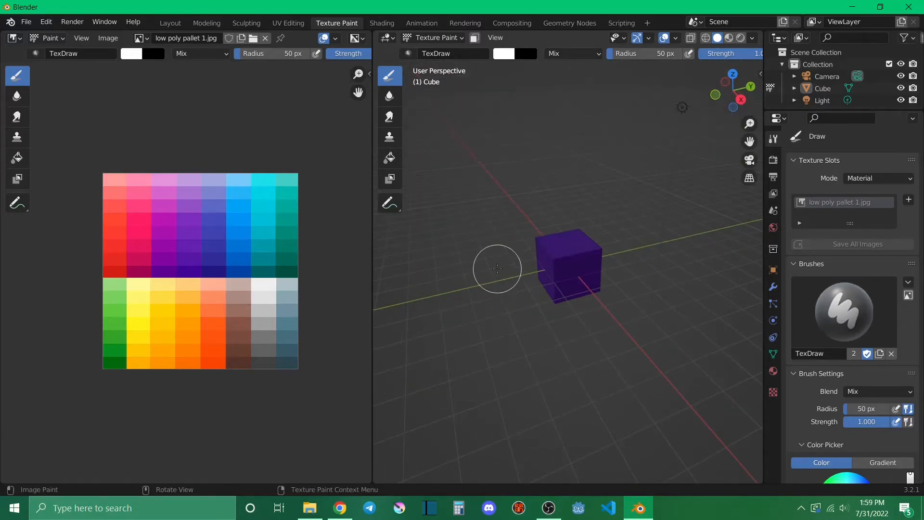
Step: Back in UV Editing, select the cube's faces and move their UVs onto the palette's orange-red swatches, about 0.125 in X and -0.332 in Y
{"action": "left_click", "coordinate": [296, 25]}
{"action": "left_click_drag", "start_coordinate": [443, 162], "coordinate": [569, 380]}
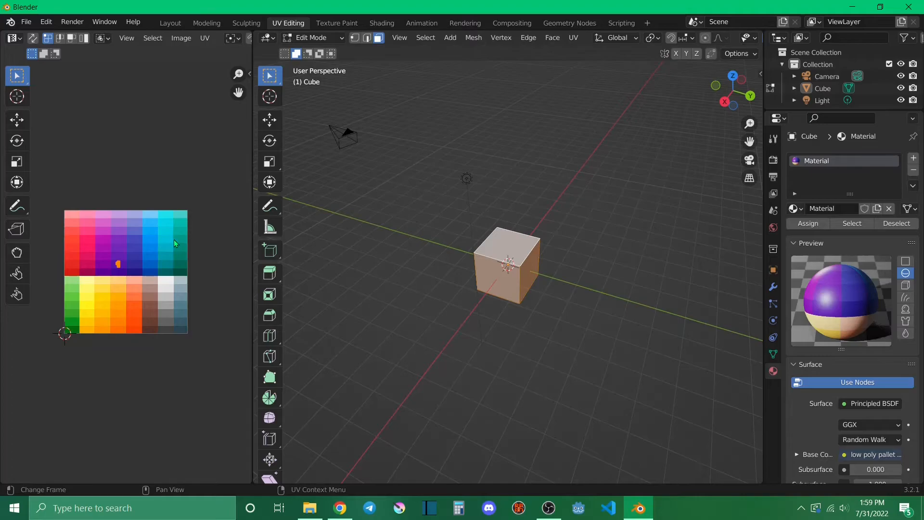
{"action": "key", "text": "g"}
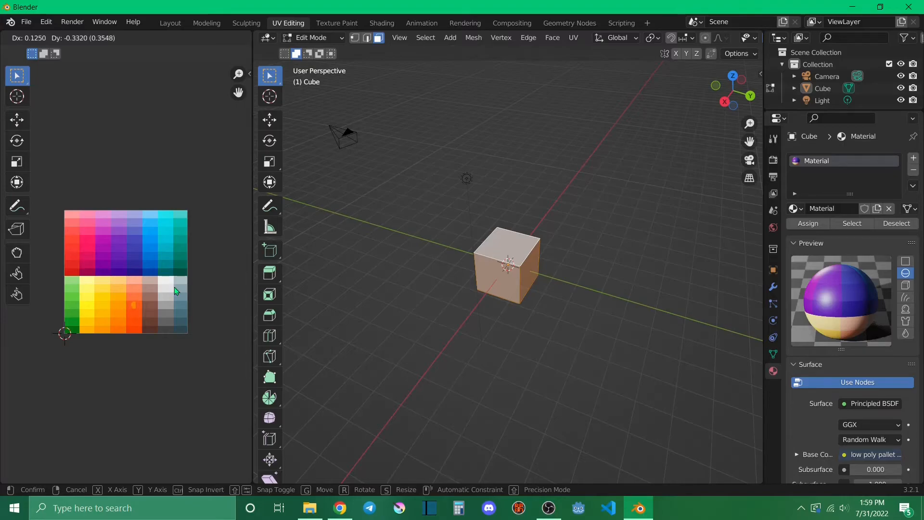
{"action": "left_click", "coordinate": [175, 288]}
{"action": "left_click", "coordinate": [374, 286]}
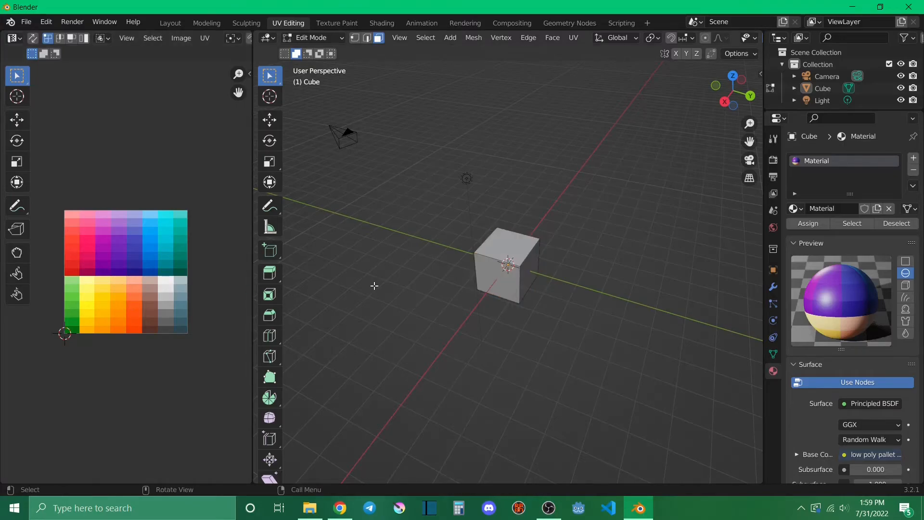
Step: Show the recolored cube in the Texture Paint workspace and widen its 3D viewport
{"action": "left_click", "coordinate": [339, 23]}
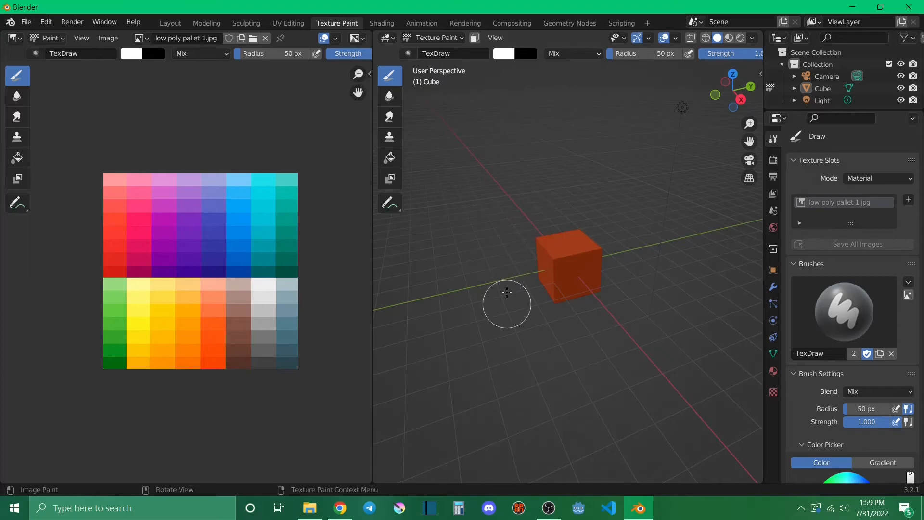
{"action": "left_click_drag", "start_coordinate": [372, 235], "coordinate": [272, 232]}
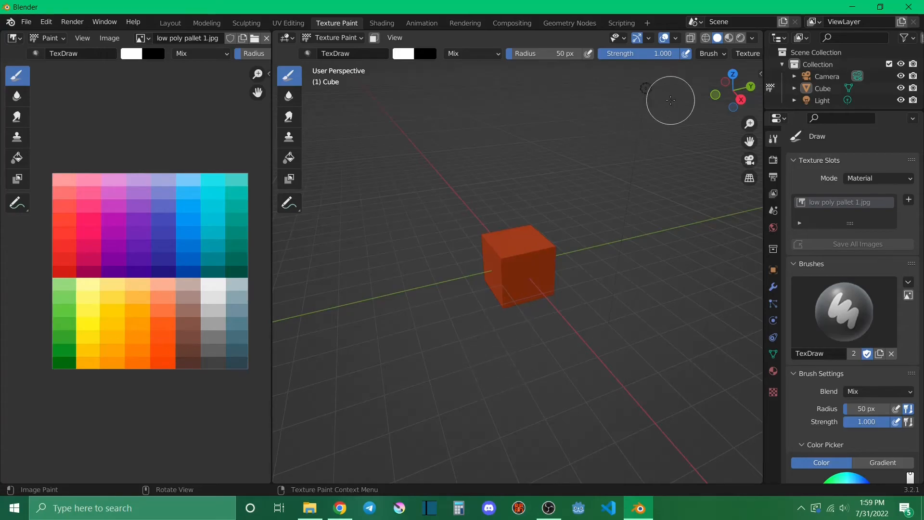
Step: Enable Cavity in the viewport shading options and strengthen its highlighting of the cube's edges
{"action": "left_click", "coordinate": [752, 40]}
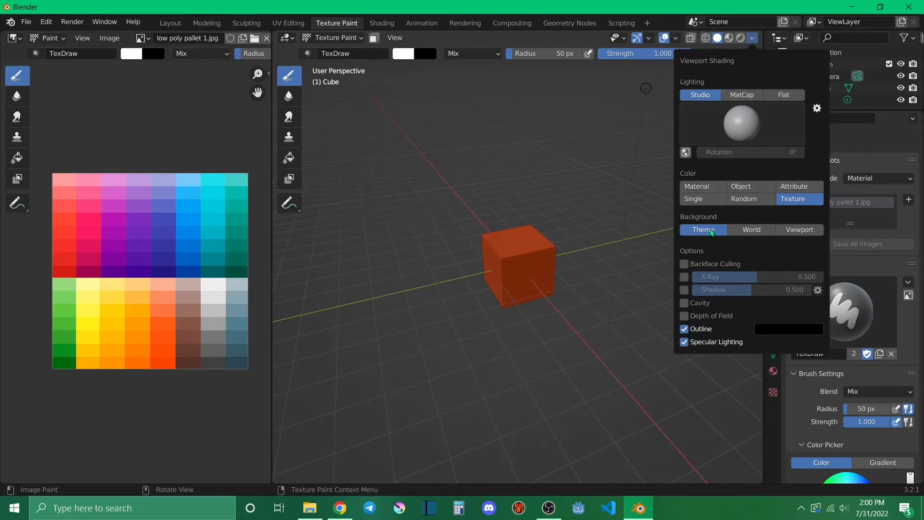
{"action": "left_click", "coordinate": [685, 303]}
{"action": "left_click_drag", "start_coordinate": [710, 332], "coordinate": [751, 332]}
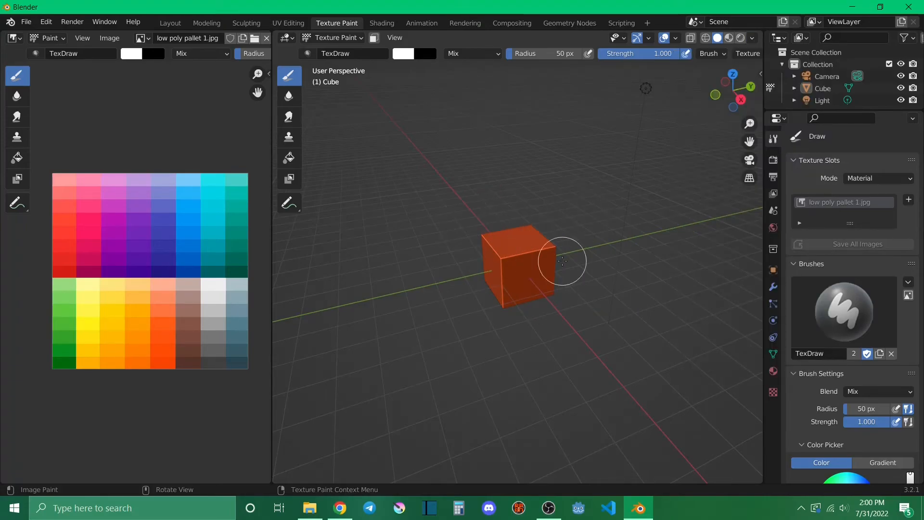
Step: Preview the cube in Material Preview and Rendered shading, and return the viewport to Solid shading
{"action": "left_click", "coordinate": [730, 39]}
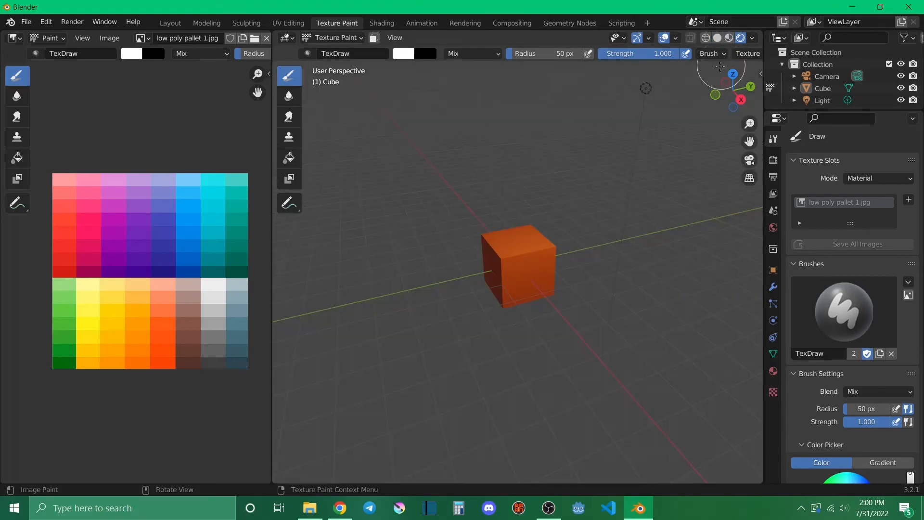
{"action": "left_click", "coordinate": [741, 38]}
{"action": "left_click", "coordinate": [718, 38]}
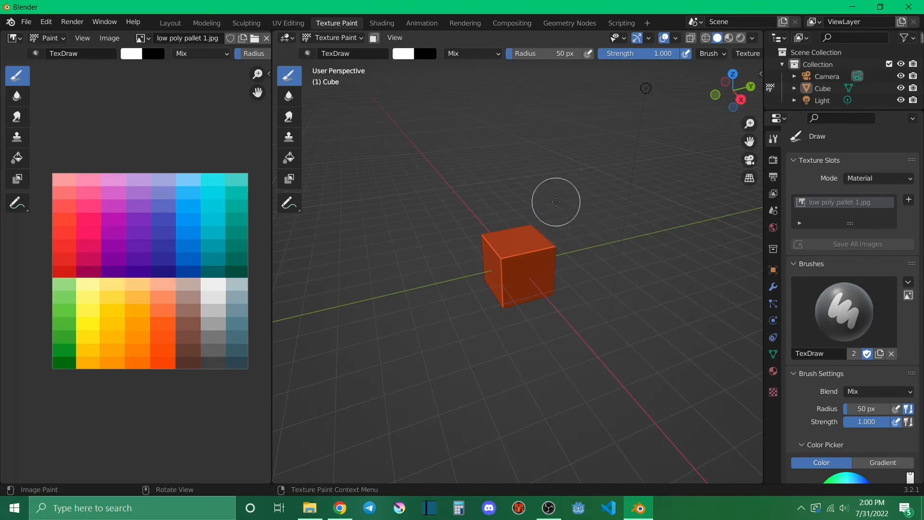